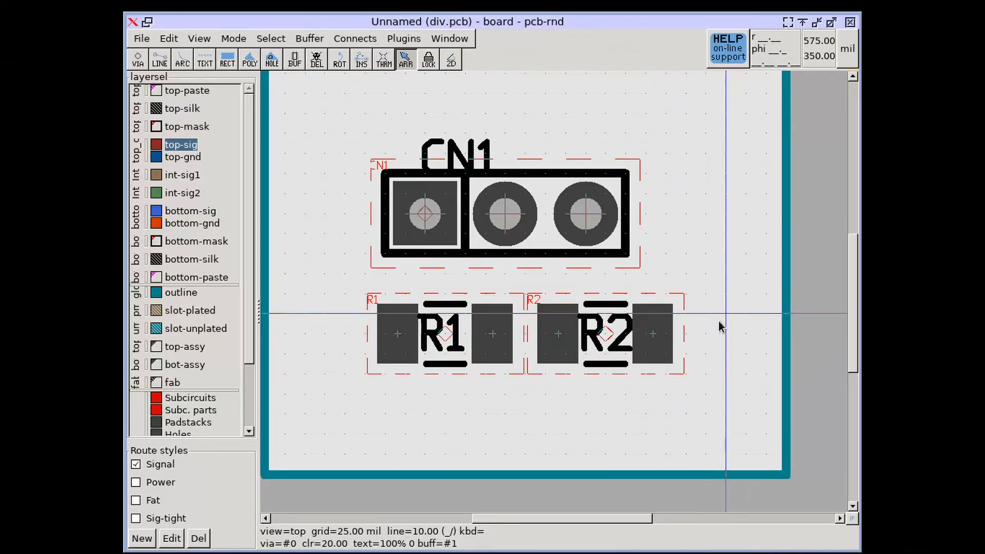
# Regenerate the rats nest for the board's unrouted connections.
pyautogui.press('F11')
pyautogui.press('c')
pyautogui.press('r')
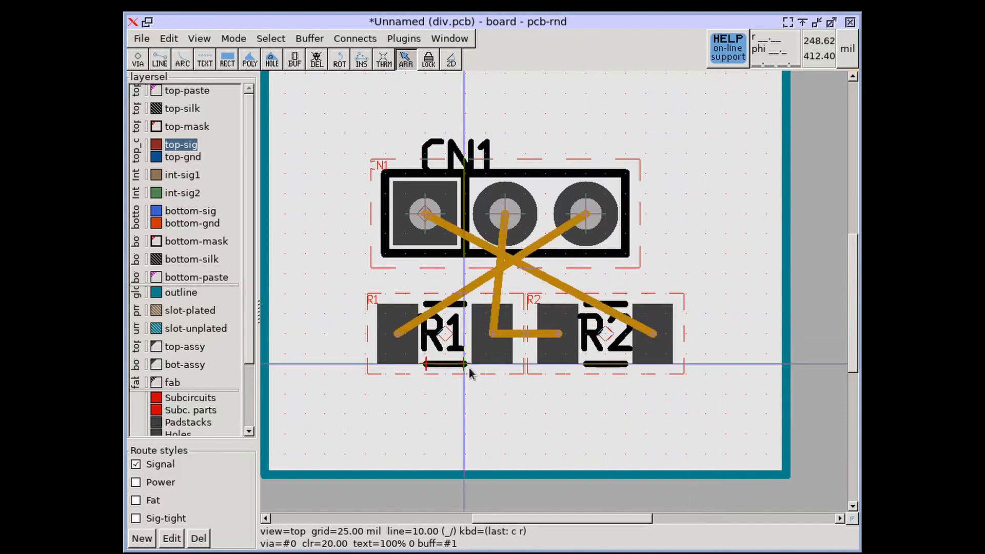
# Toggle the Lock floaters drawing mode option.
pyautogui.click(233, 39)
pyautogui.moveTo(255, 98)
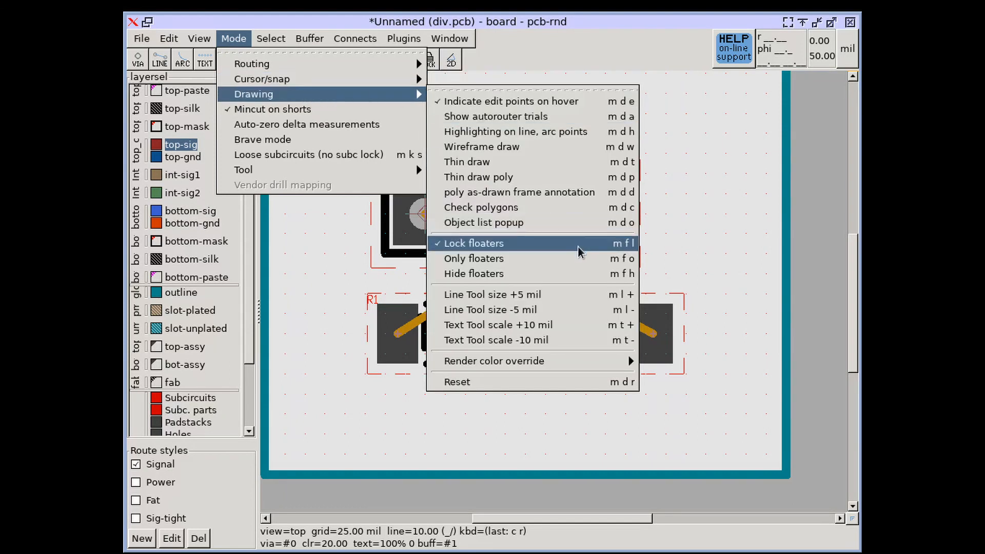
pyautogui.click(764, 223)
# Select resistor R1 and replace its footprint with 0805 via back annotation.
pyautogui.click(450, 341)
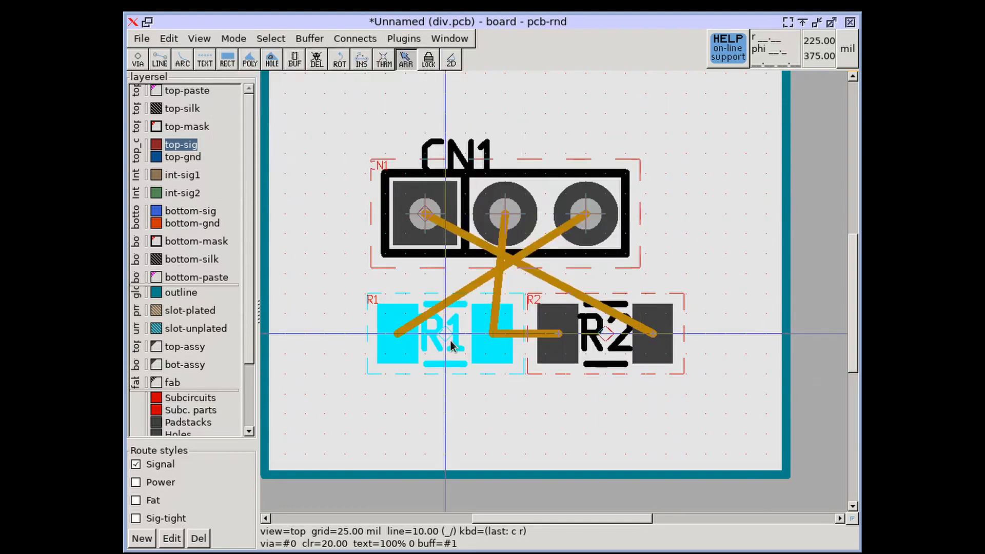
pyautogui.click(366, 40)
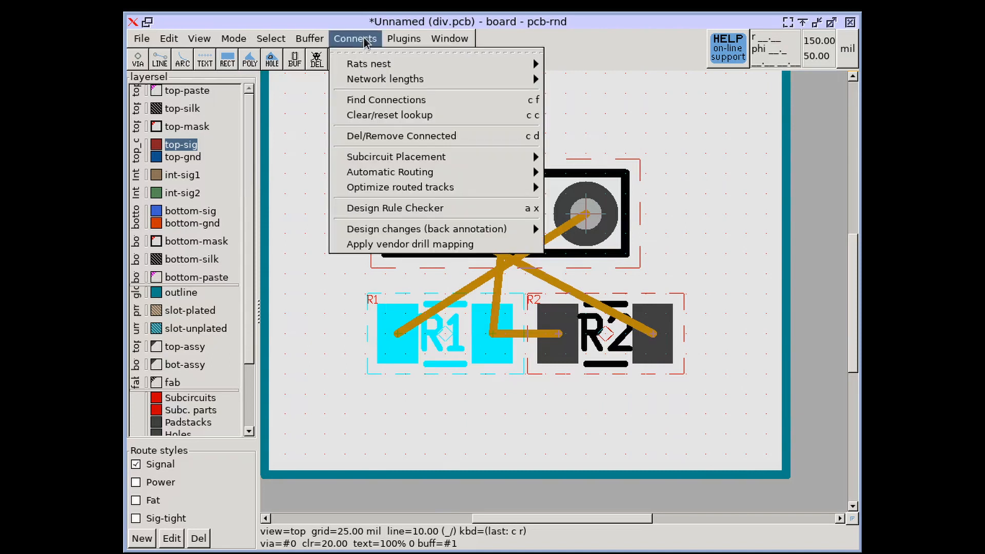
pyautogui.moveTo(452, 230)
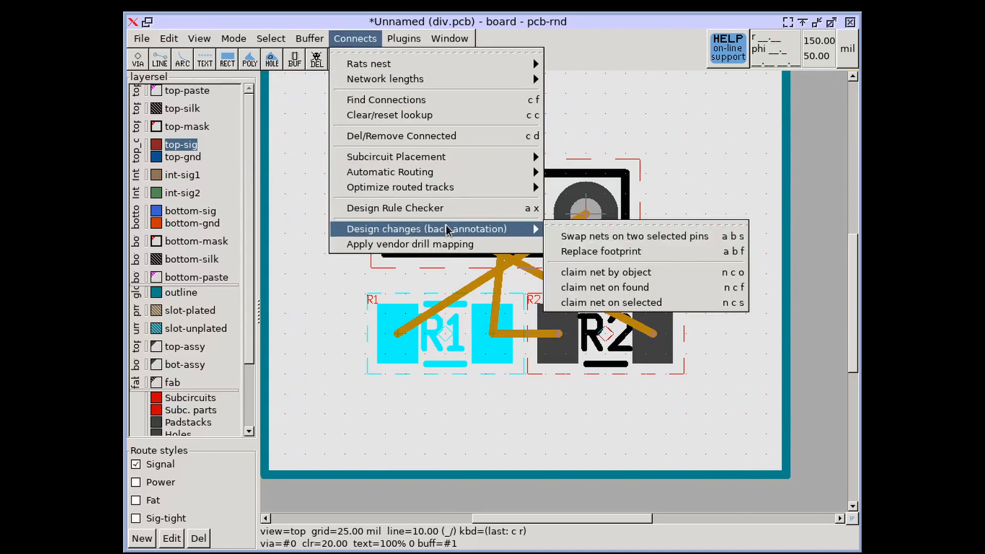
pyautogui.click(609, 254)
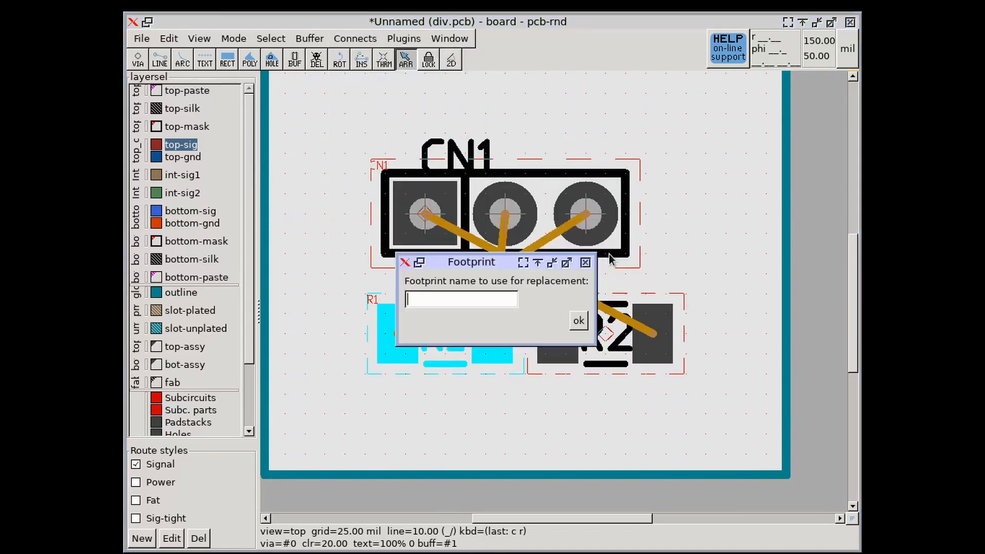
pyautogui.write('0805')
pyautogui.press('Return')
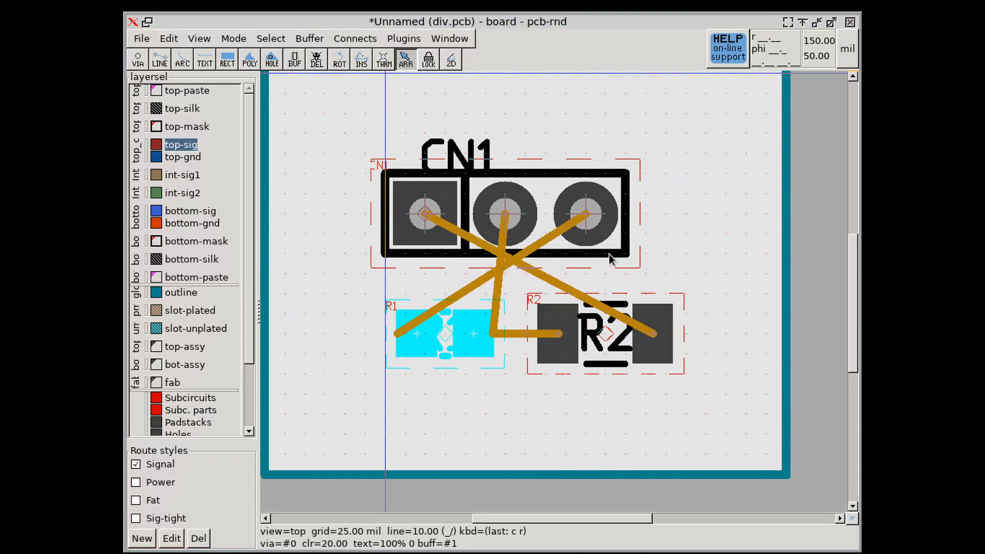
# Select resistor R2 and replace its footprint with 0805.
pyautogui.click(613, 420)
pyautogui.click(606, 337)
pyautogui.write('abf')
pyautogui.write('0805')
pyautogui.press('Return')
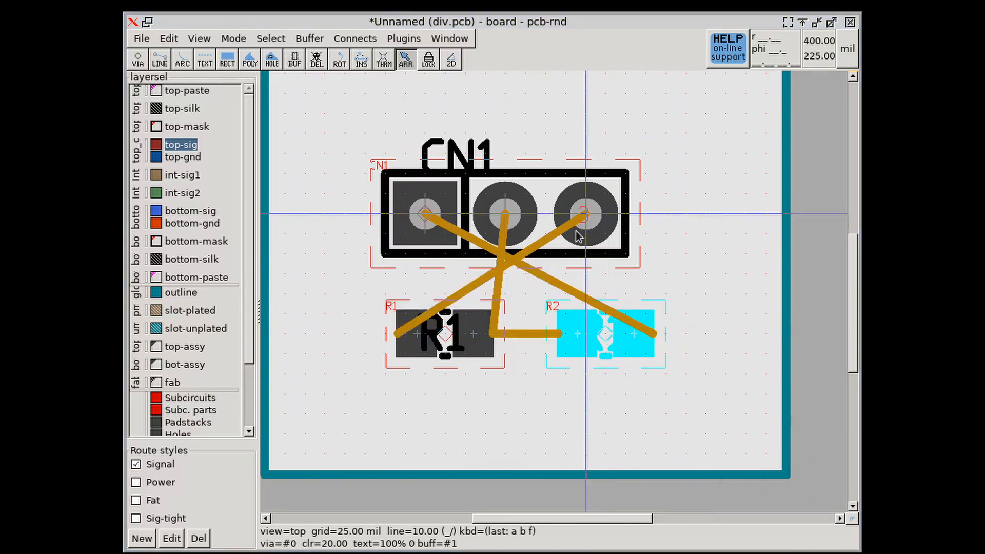
# Inspect the connector CN1 pins' terminals and nets by hovering over them.
pyautogui.click(616, 122)
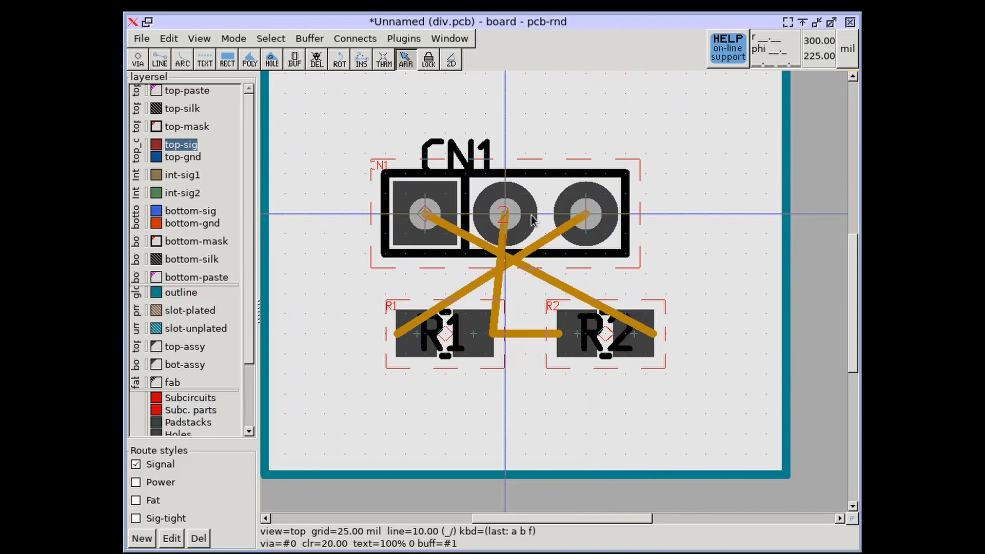
pyautogui.scroll(2, 531, 219)
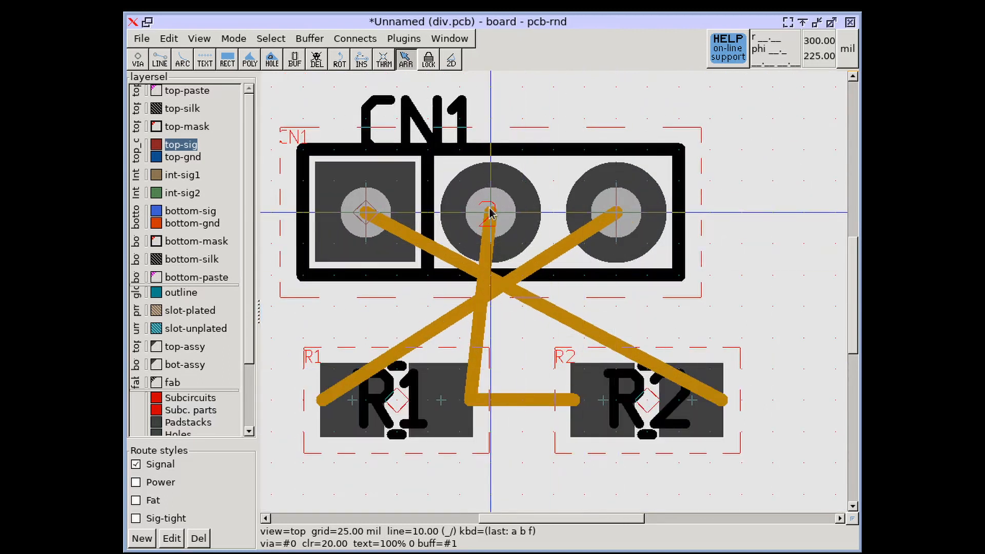
pyautogui.moveTo(490, 212)
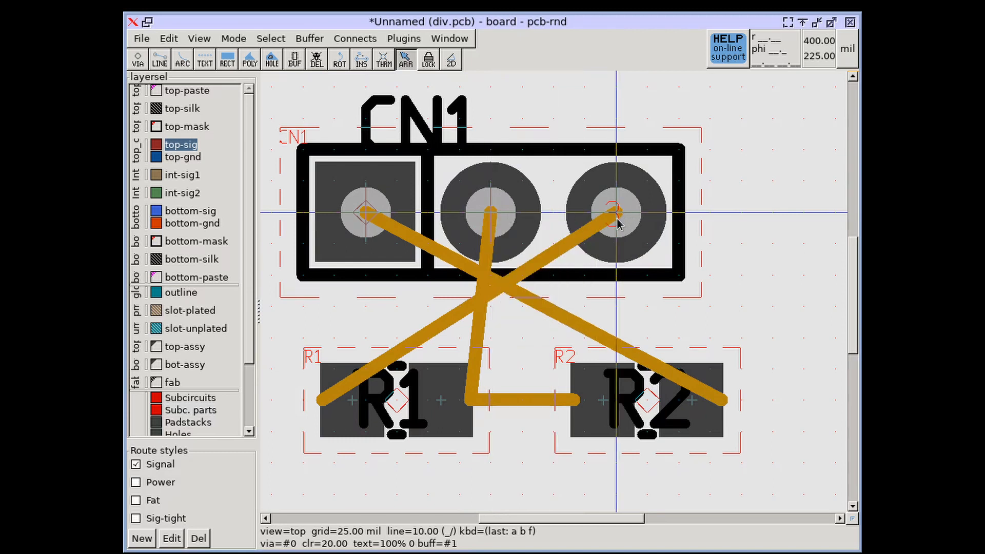
pyautogui.moveTo(618, 224)
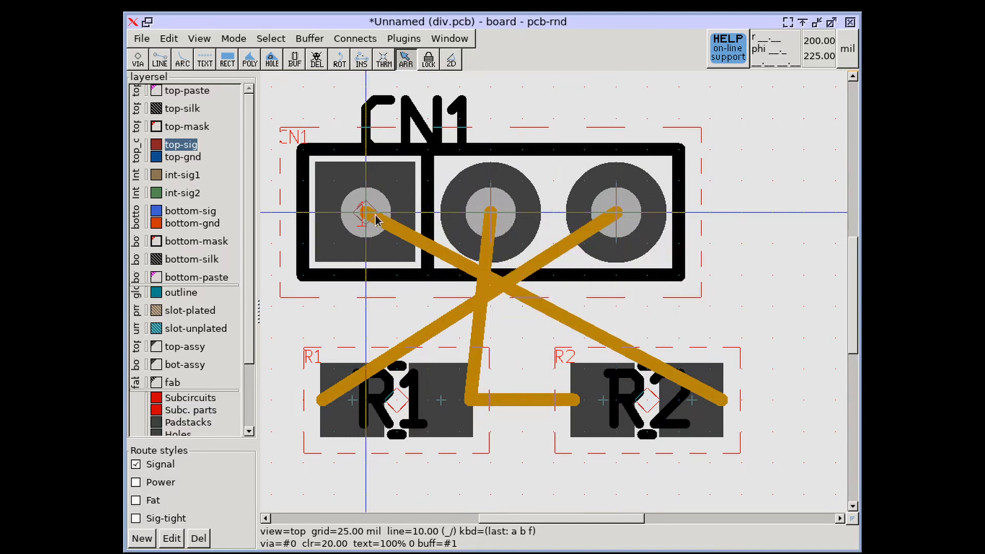
pyautogui.moveTo(373, 218)
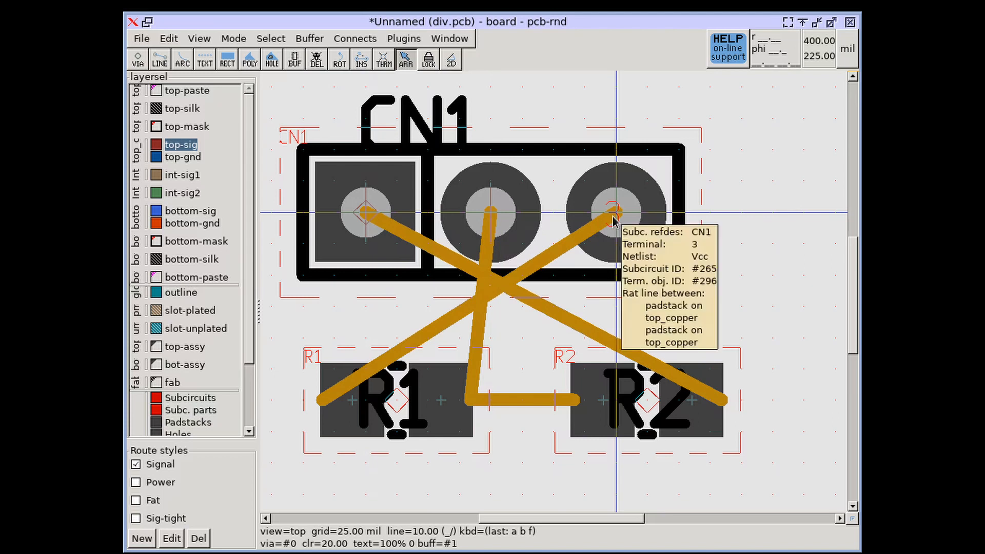
pyautogui.scroll(-2, 550, 134)
pyautogui.scroll(-2, 550, 159)
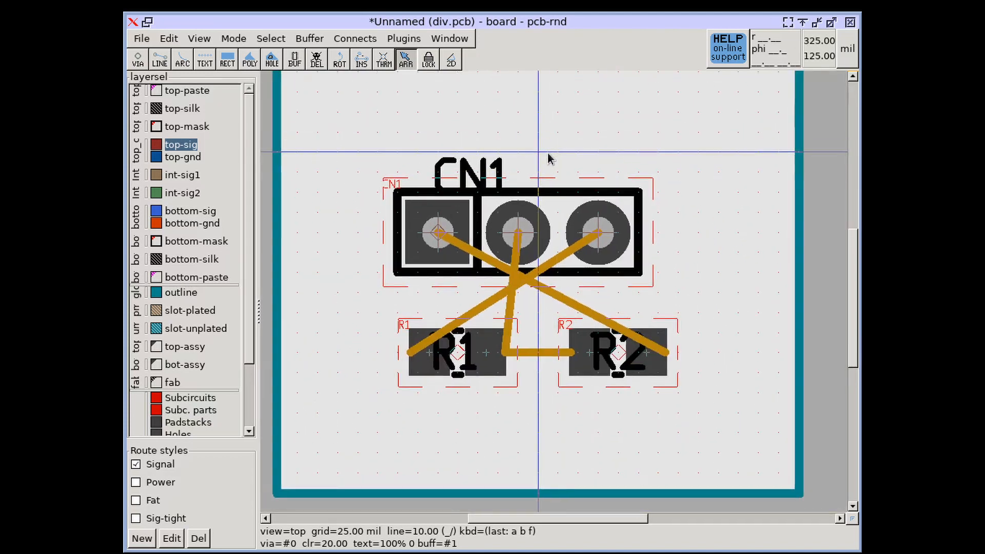
# Select CN1 pins 2 and 3, swap their nets, and regenerate the rats nest.
pyautogui.scroll(1, 490, 126)
pyautogui.moveTo(485, 126); pyautogui.dragTo(690, 333)
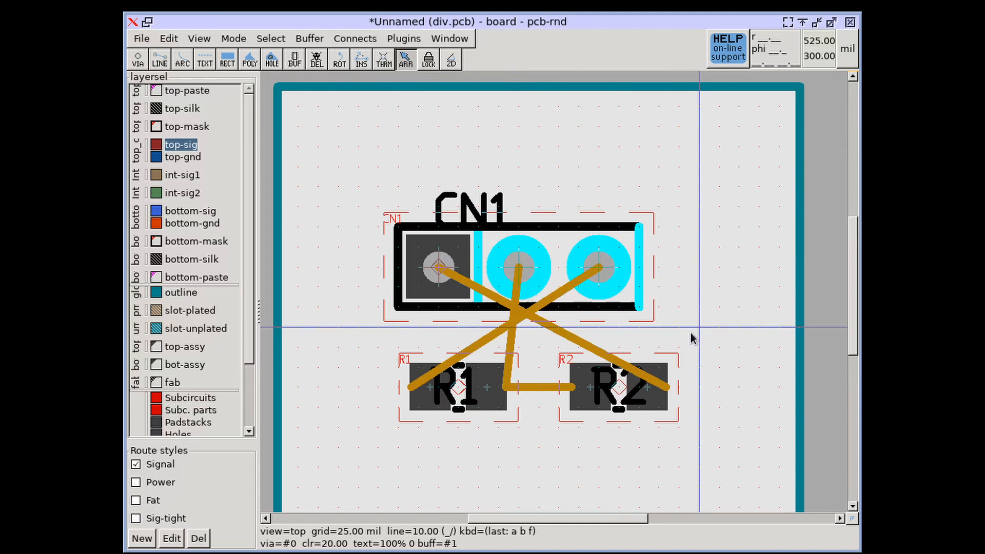
pyautogui.click(404, 39)
pyautogui.click(355, 39)
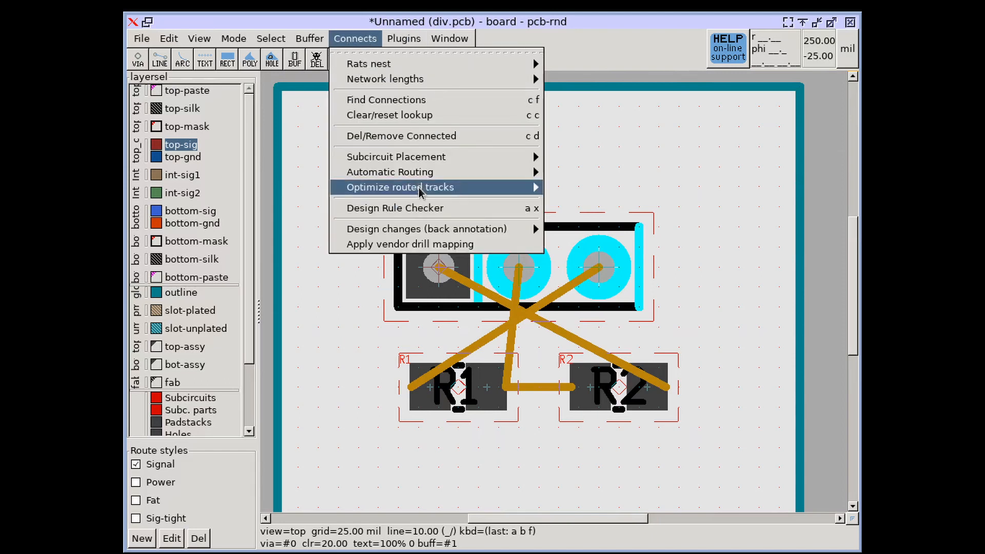
pyautogui.moveTo(439, 228)
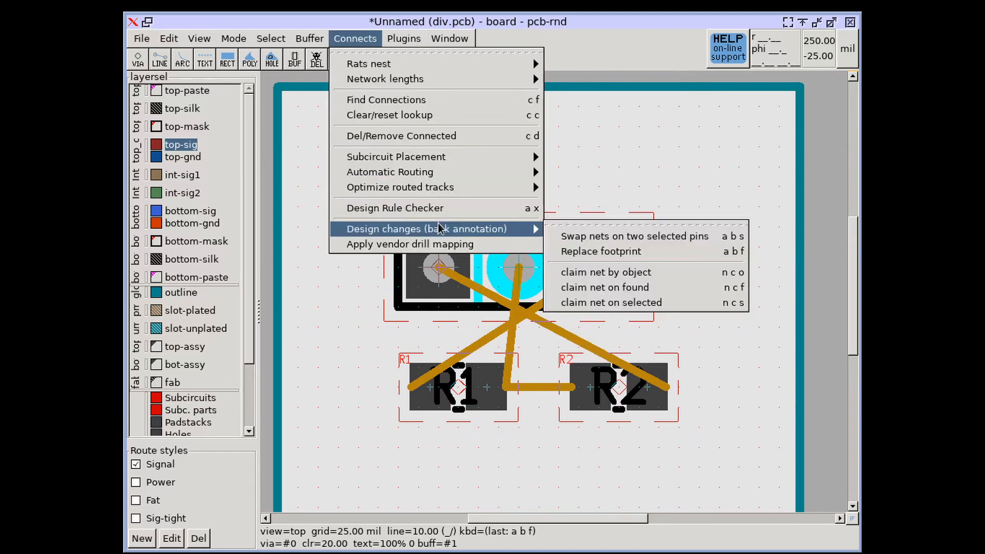
pyautogui.click(641, 236)
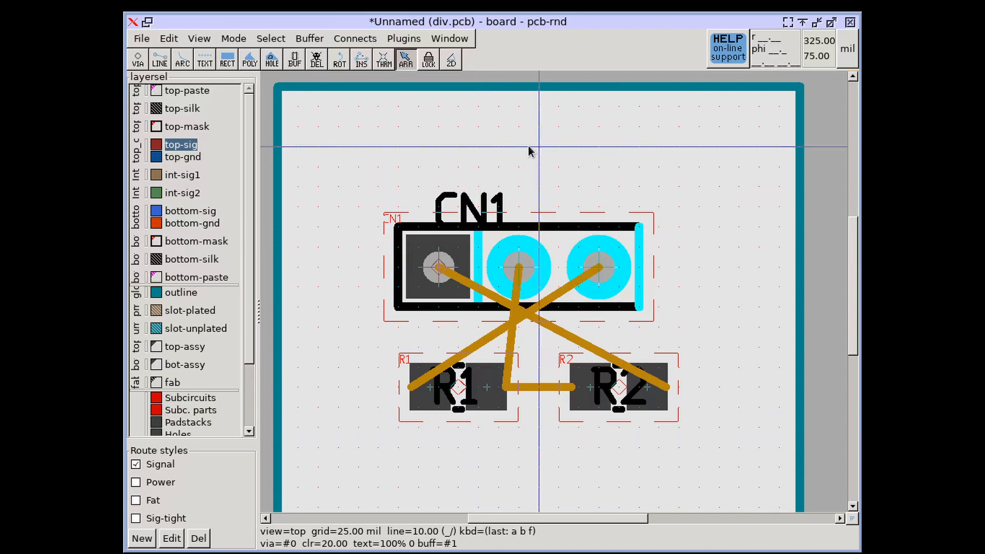
pyautogui.press('c')
pyautogui.press('r')
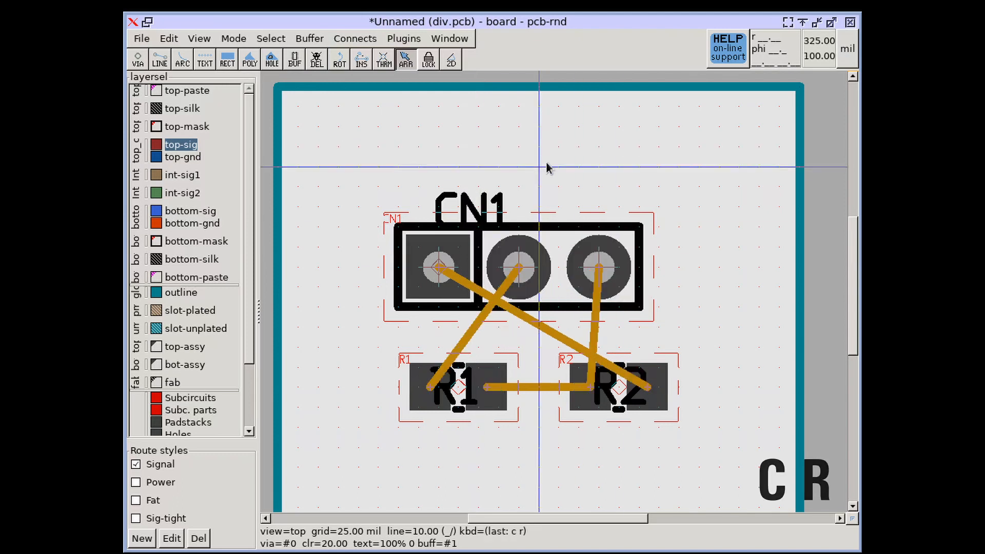
# Move resistor R2 slightly to the left.
pyautogui.scroll(3, 441, 400)
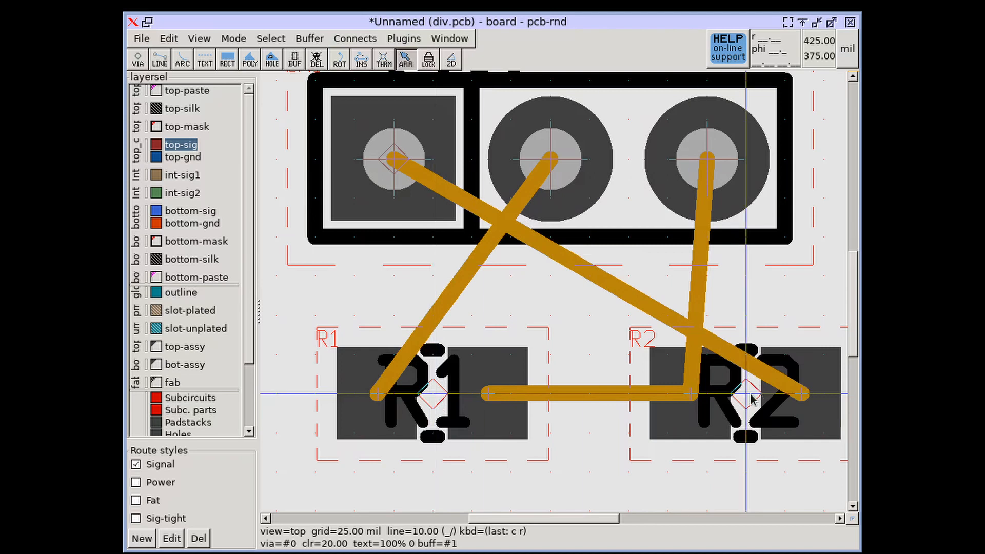
pyautogui.moveTo(750, 399); pyautogui.dragTo(712, 399)
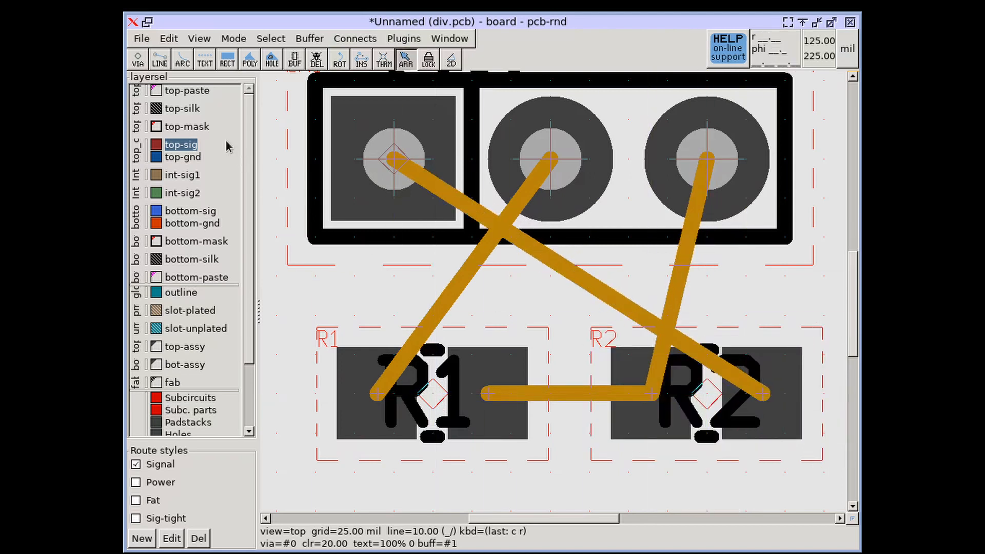
# Draw copper traces with the Line tool along the rat lines between CN1, R1 and R2.
pyautogui.click(160, 59)
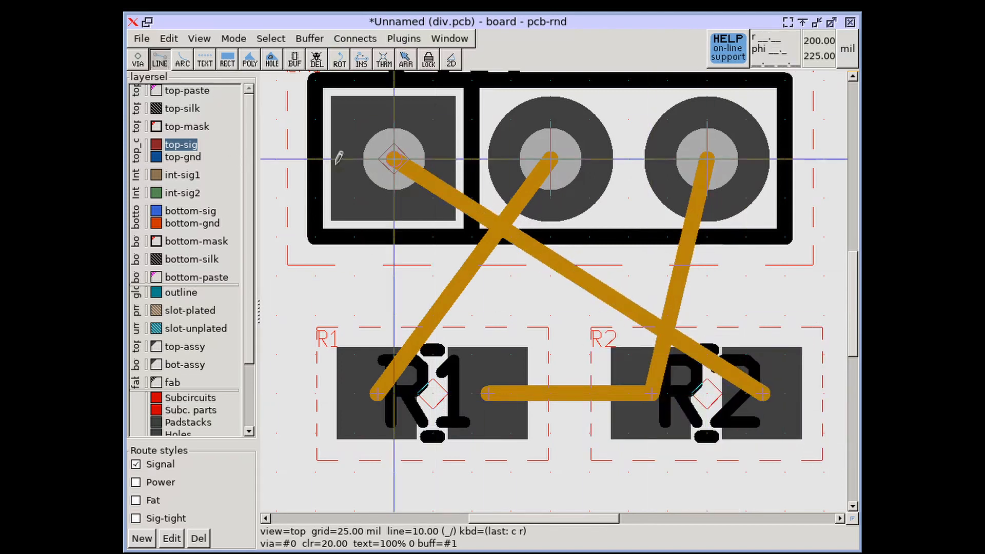
pyautogui.click(411, 166)
pyautogui.moveTo(409, 148); pyautogui.dragTo(406, 231, button='right')
pyautogui.click(431, 124)
pyautogui.click(816, 165)
pyautogui.moveTo(763, 462); pyautogui.dragTo(763, 312, button='right')
pyautogui.click(760, 316)
pyautogui.press('Escape')
pyautogui.click(486, 326)
pyautogui.click(647, 326)
pyautogui.click(704, 171)
pyautogui.click(704, 93)
pyautogui.press('Escape')
# Regenerate the rats nest and route the remaining connection between R1 and CN1.
pyautogui.press('c')
pyautogui.press('r')
pyautogui.moveTo(557, 131); pyautogui.dragTo(559, 160, button='right')
pyautogui.click(551, 123)
pyautogui.click(512, 276)
pyautogui.click(394, 276)
pyautogui.click(382, 354)
pyautogui.press('Escape')
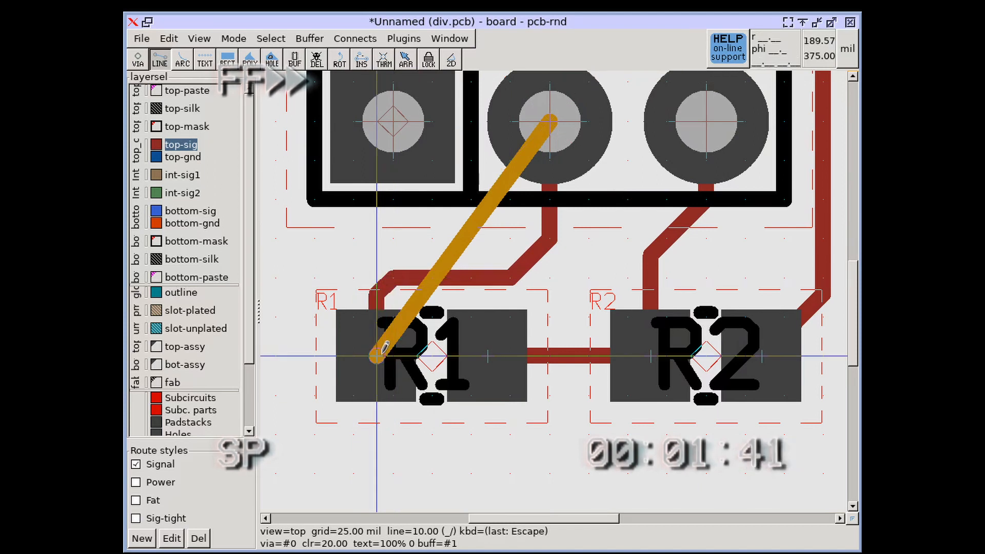
pyautogui.press('c')
pyautogui.press('r')
pyautogui.scroll(-3, 430, 287)
pyautogui.moveTo(453, 257); pyautogui.dragTo(472, 290, button='right')
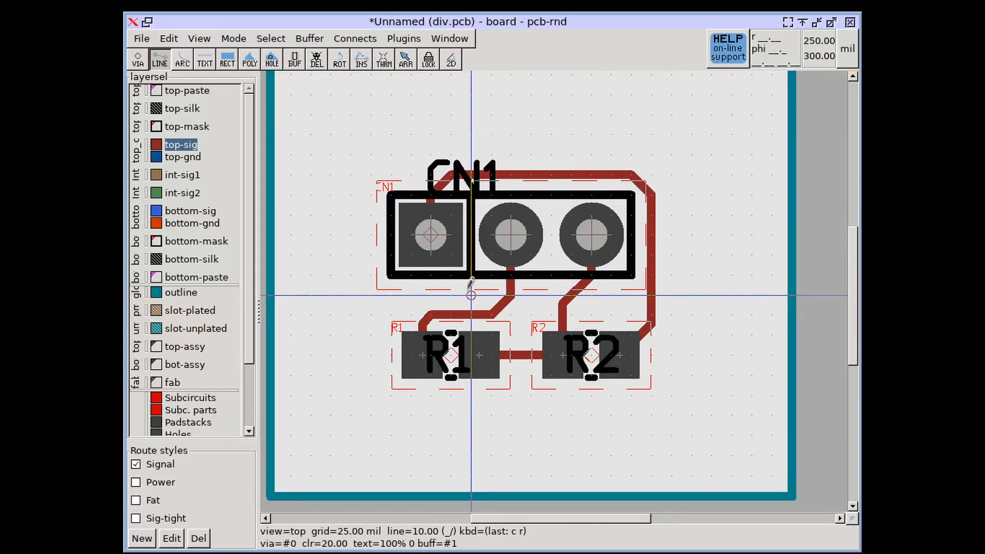
# Save the layout.
pyautogui.click(137, 40)
pyautogui.click(195, 123)
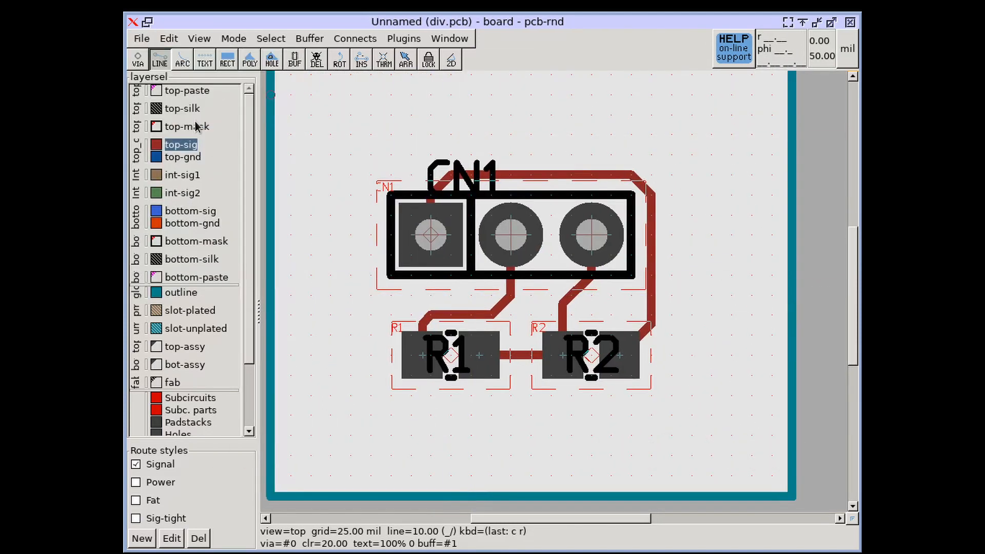
# Save the netlist patch for back annotation as div.bap.
pyautogui.click(148, 44)
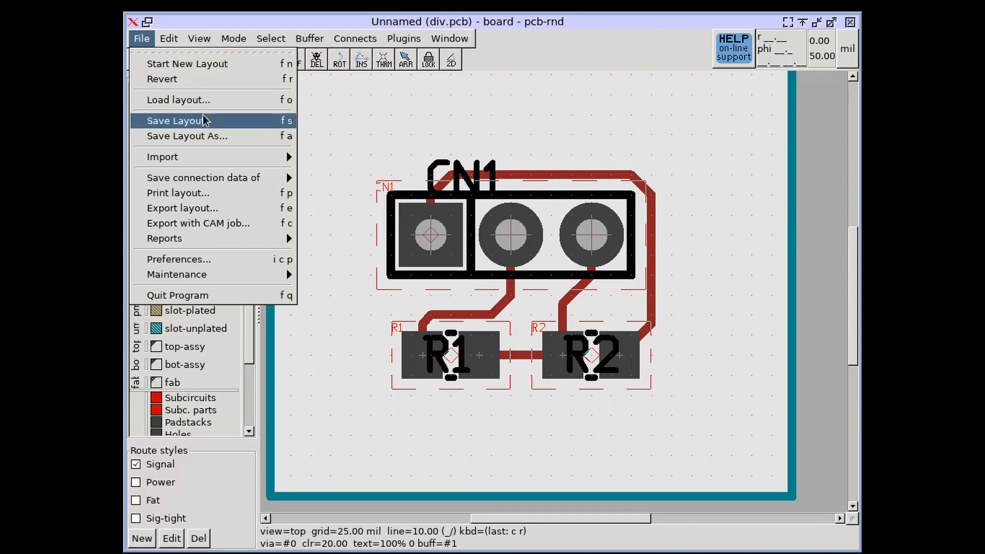
pyautogui.moveTo(205, 179)
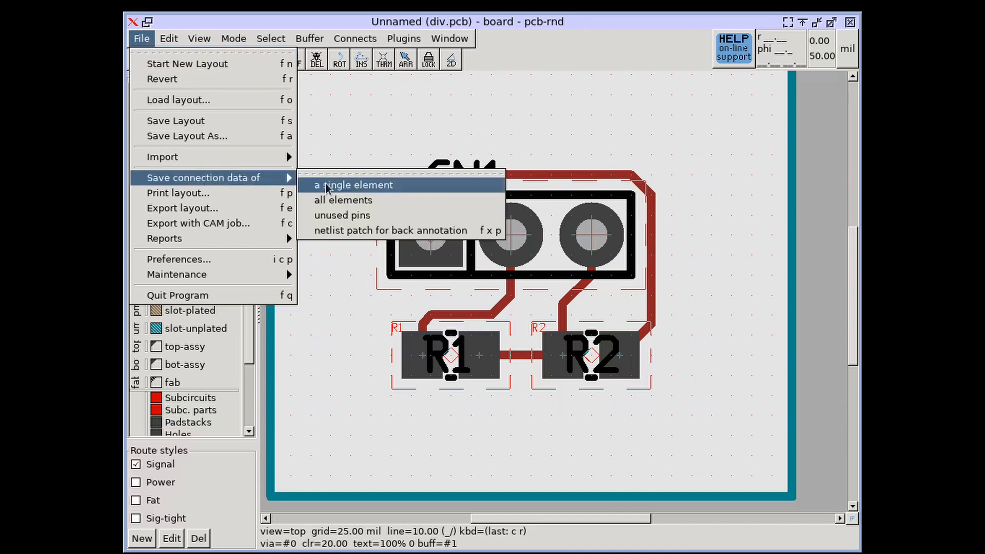
pyautogui.click(403, 232)
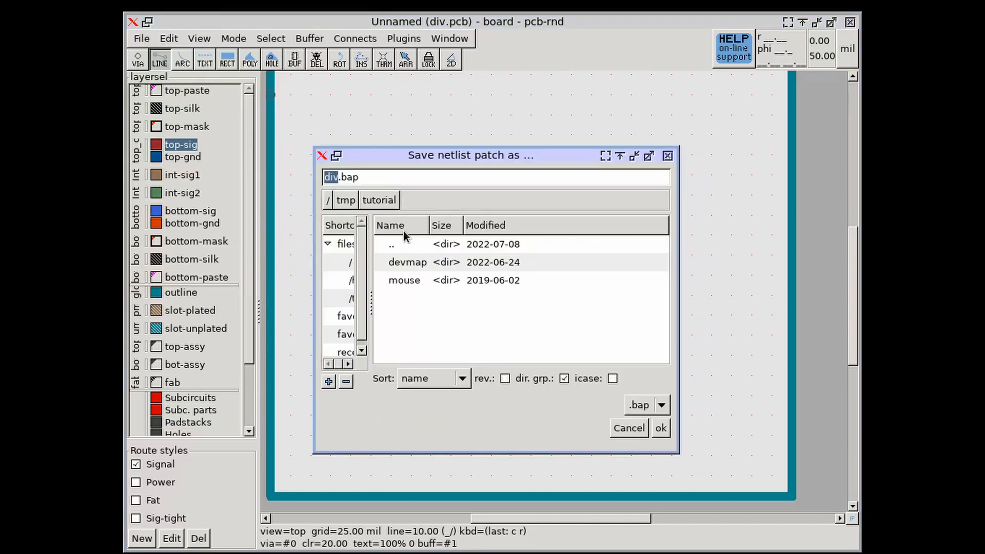
pyautogui.click(661, 429)
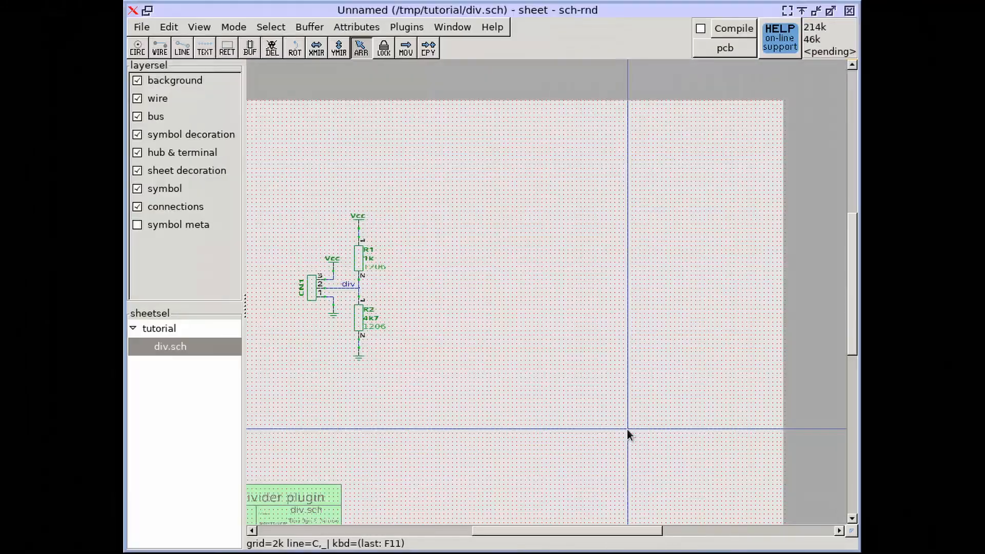
# Switch to the schematic editor and enable the Compile checkbox.
pyautogui.moveTo(403, 251); pyautogui.dragTo(475, 224, button='middle')
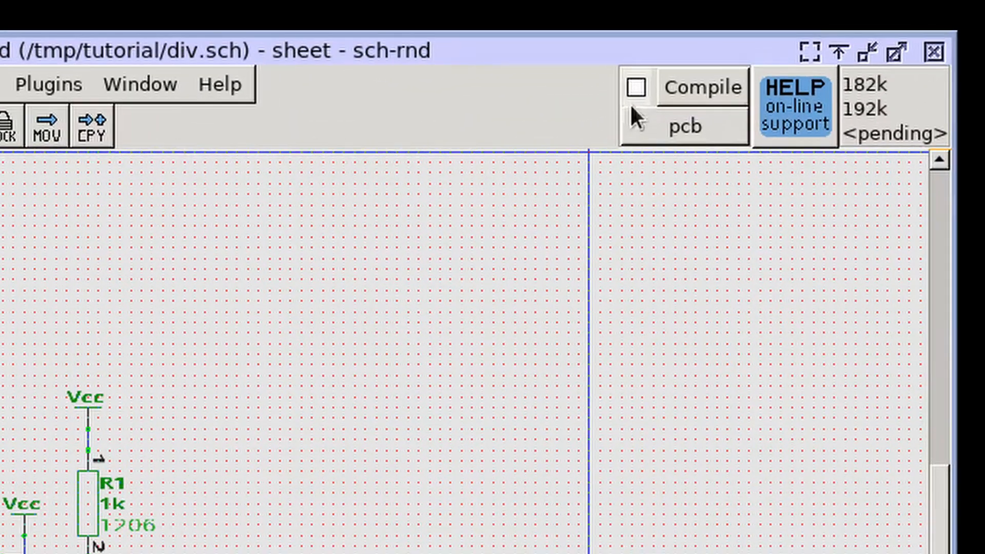
pyautogui.click(635, 88)
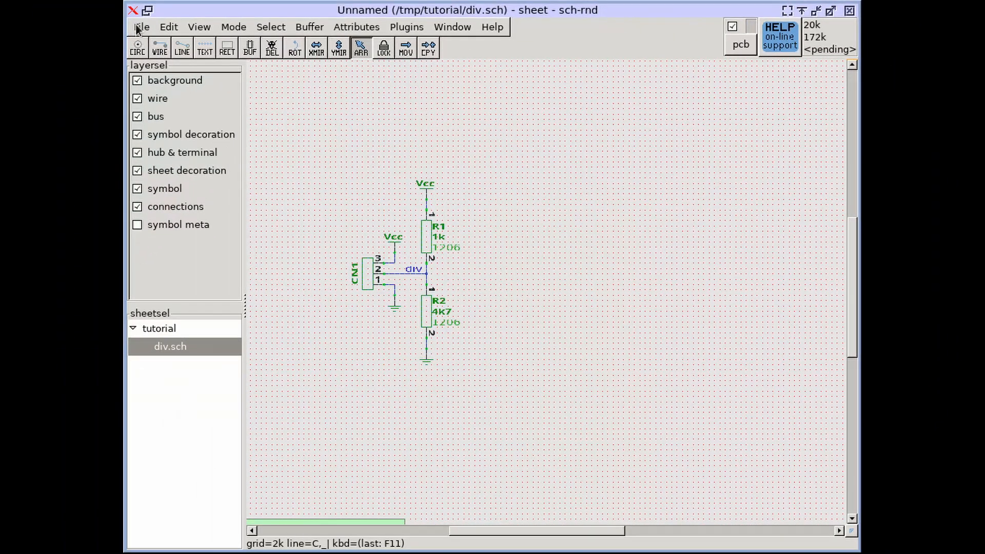
# Import the back annotation file div.bap into the schematic.
pyautogui.click(0, 43)
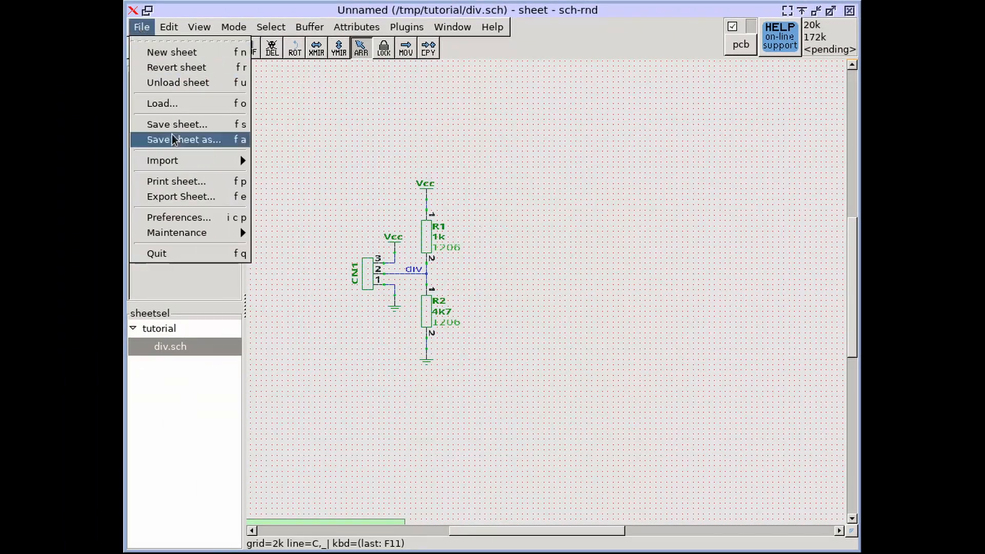
pyautogui.moveTo(27, 219)
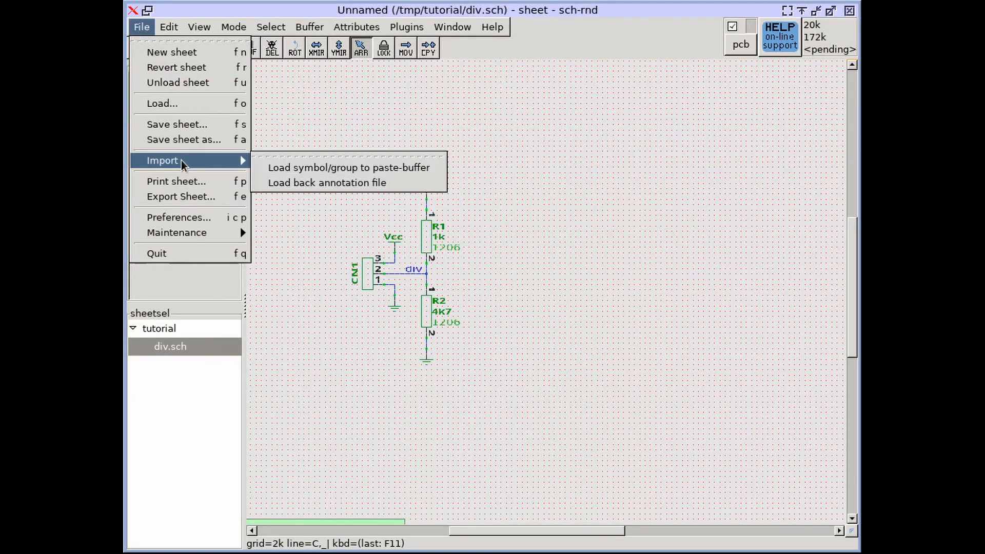
pyautogui.click(307, 183)
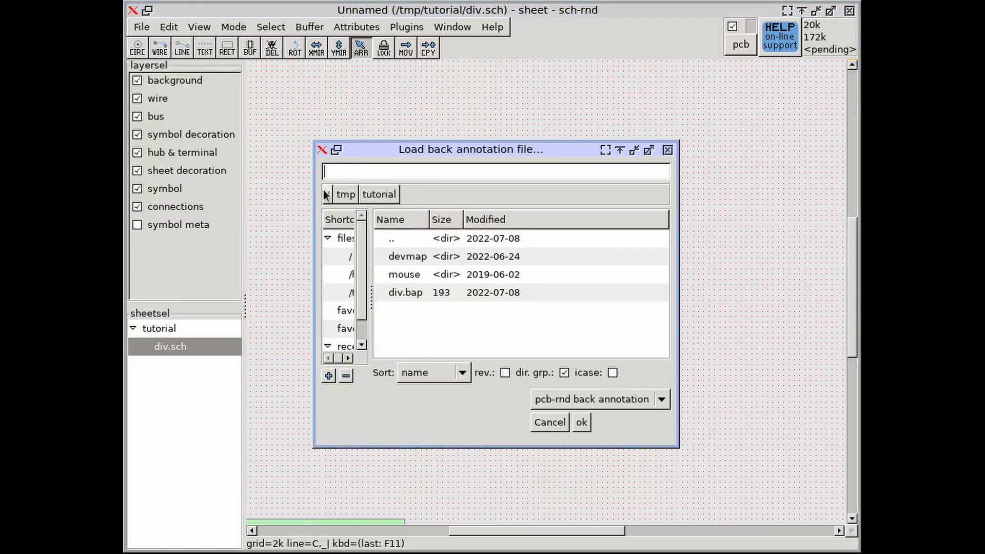
pyautogui.click(438, 294)
pyautogui.click(583, 427)
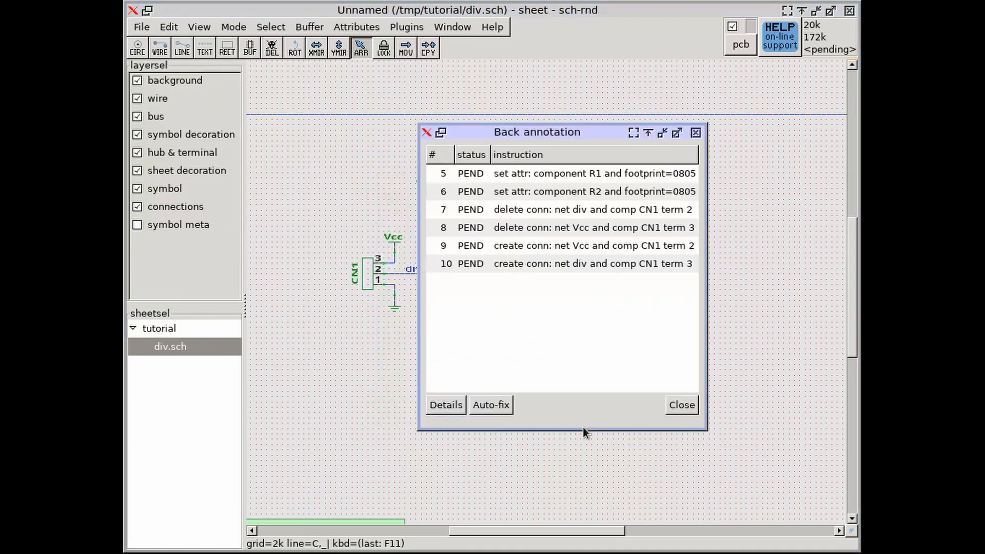
pyautogui.moveTo(497, 132); pyautogui.dragTo(590, 134)
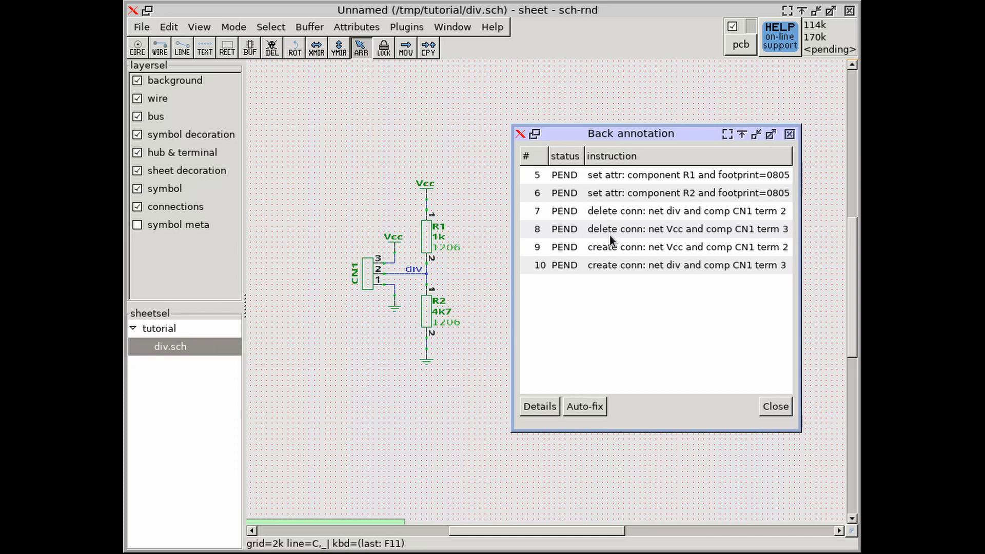
# Set R1's footprint attribute to 0805 through its instruction details, and auto-fix R2's footprint instruction.
pyautogui.click(616, 175)
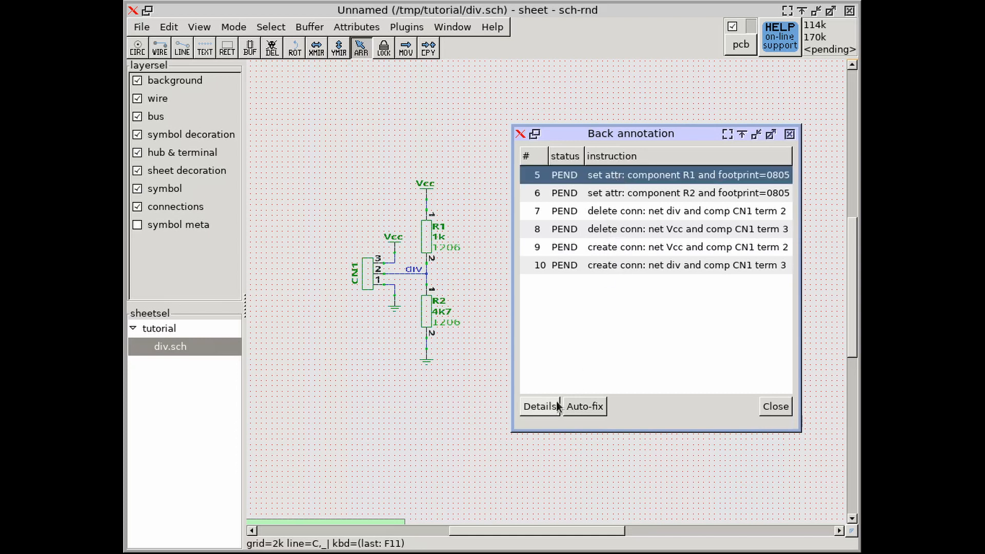
pyautogui.click(540, 407)
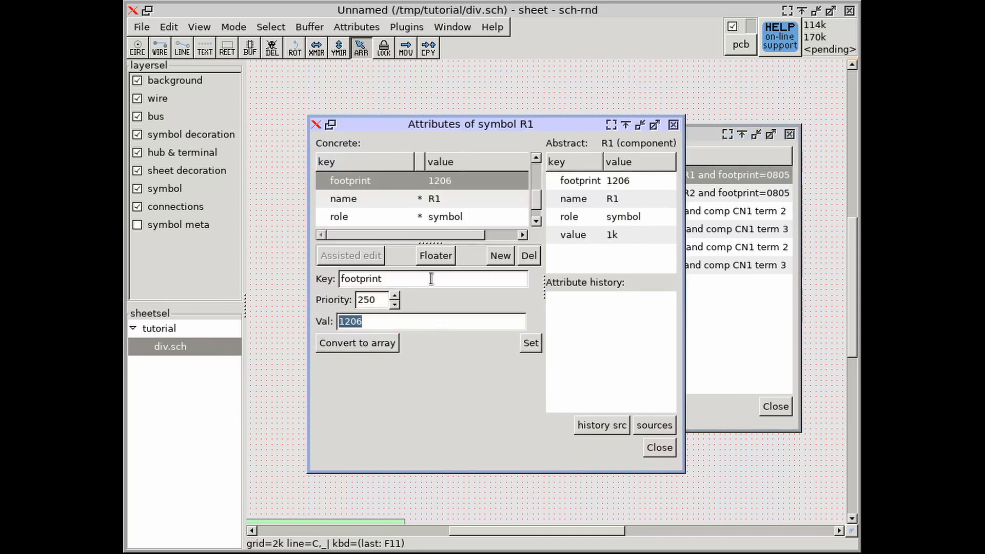
pyautogui.moveTo(445, 122)
pyautogui.mouseDown()
pyautogui.moveTo(667, 134)
pyautogui.moveTo(625, 189)
pyautogui.moveTo(653, 214)
pyautogui.mouseUp()
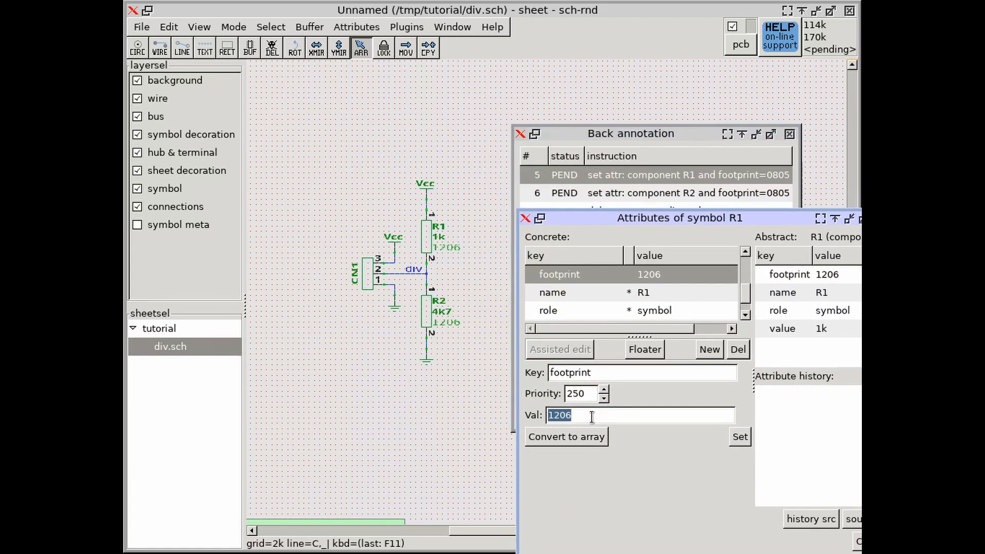
pyautogui.write('0805')
pyautogui.press('Return')
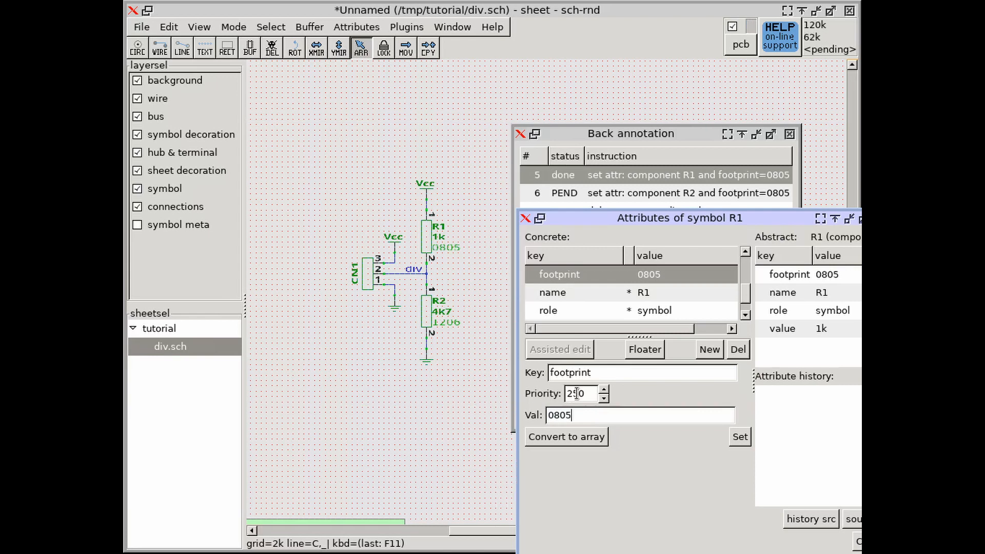
pyautogui.press('Escape')
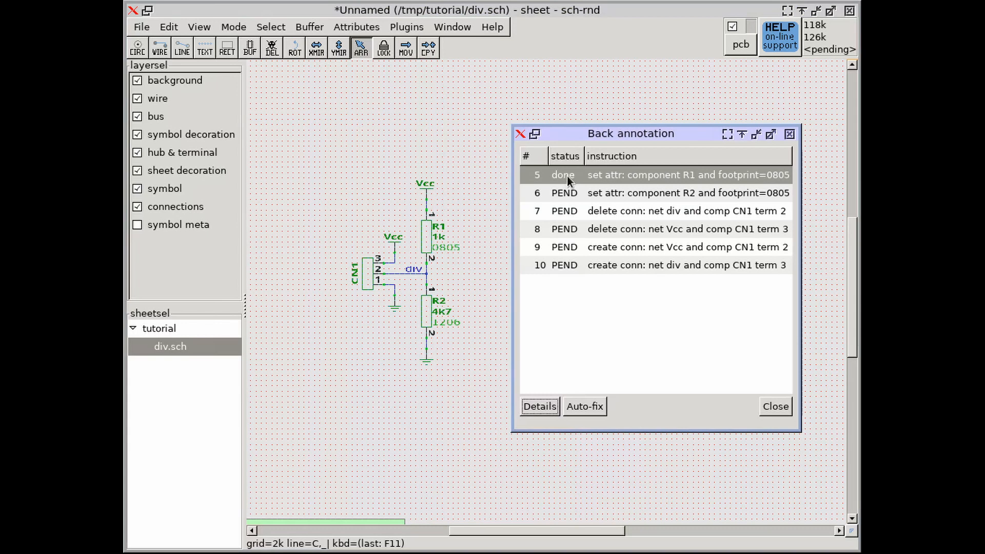
pyautogui.click(577, 192)
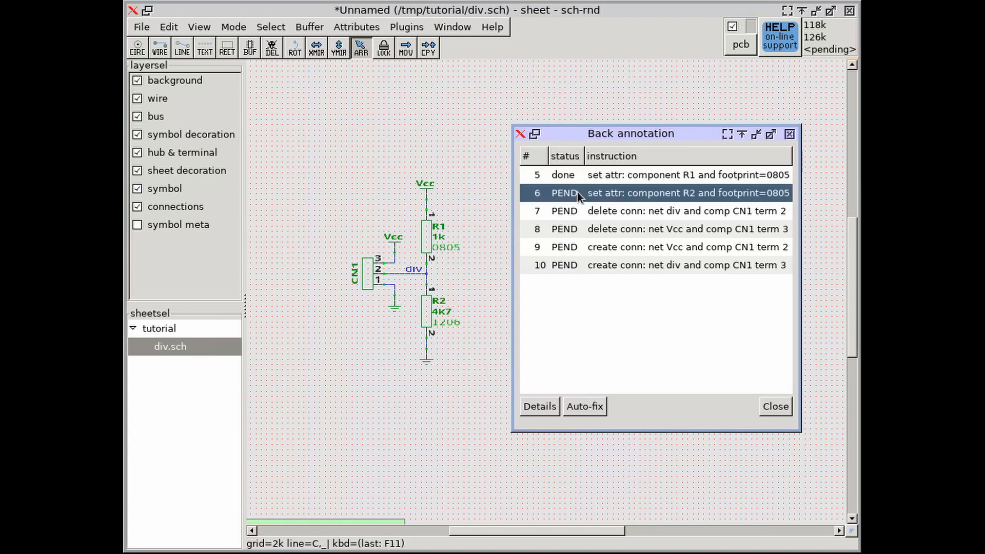
pyautogui.click(593, 406)
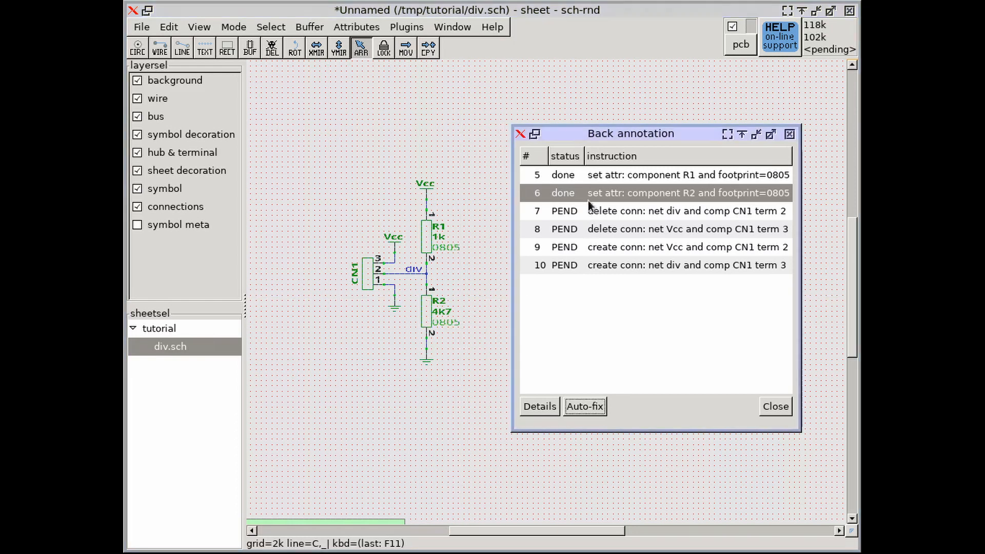
# Inspect the details of the instruction removing the div net from CN1 terminal 2 and delete that wire segment.
pyautogui.click(596, 213)
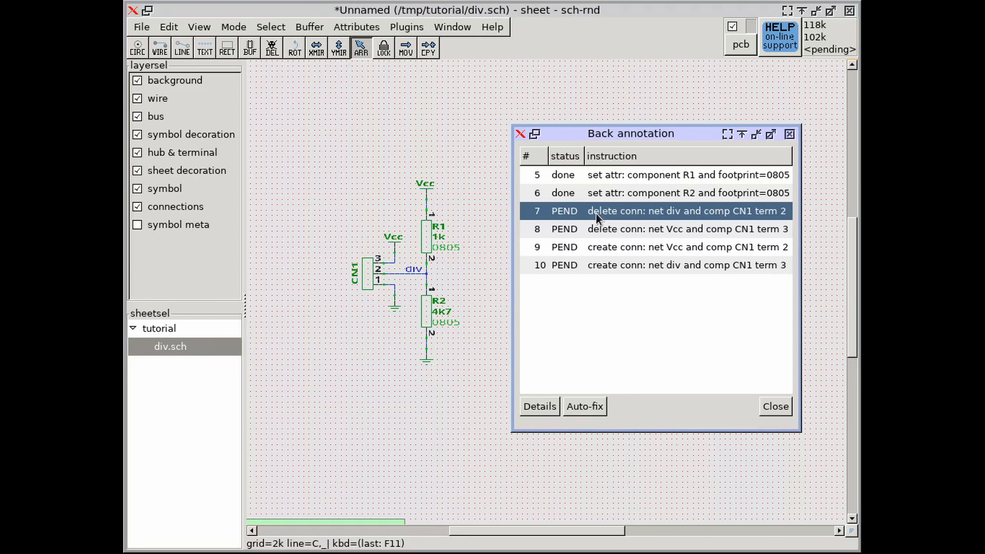
pyautogui.click(538, 406)
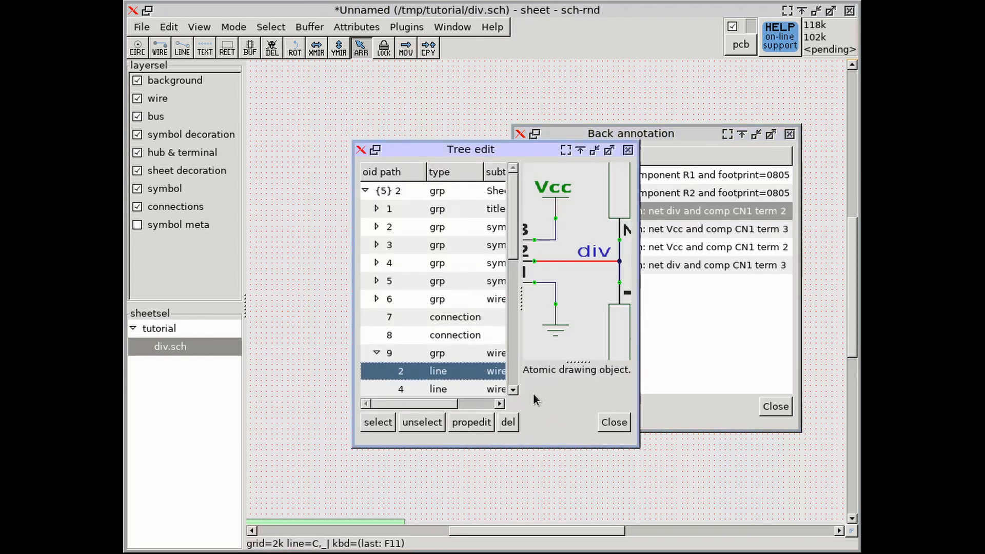
pyautogui.click(614, 422)
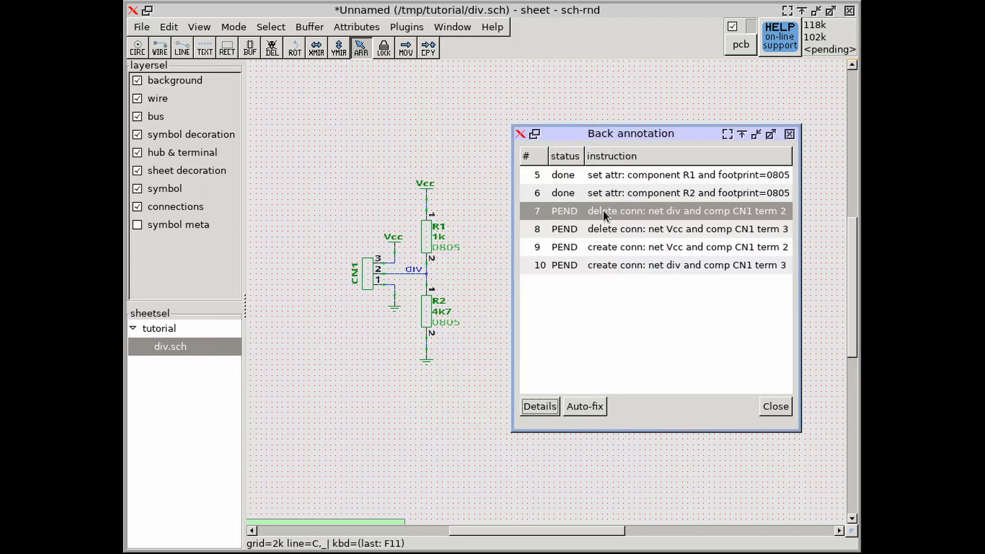
pyautogui.scroll(5, 405, 280)
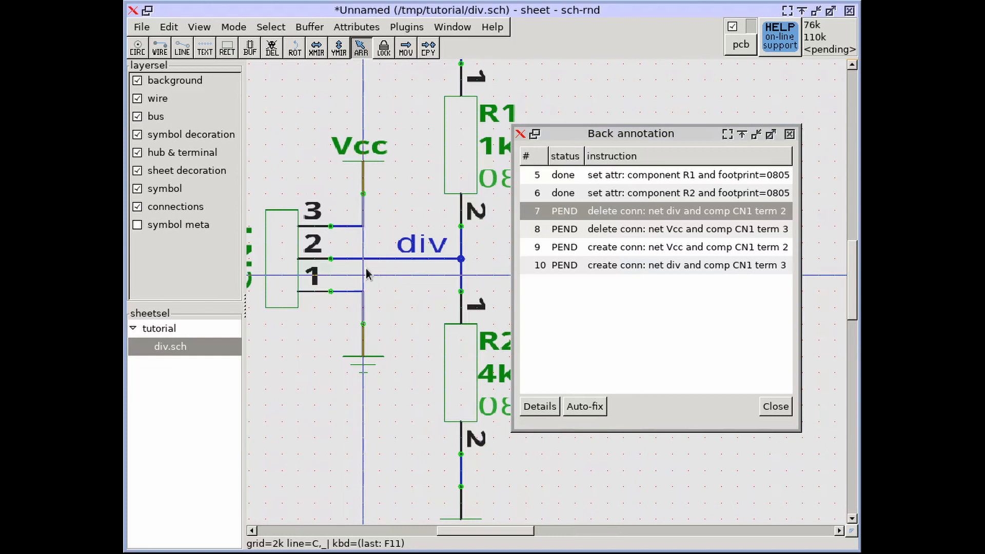
pyautogui.press('Delete')
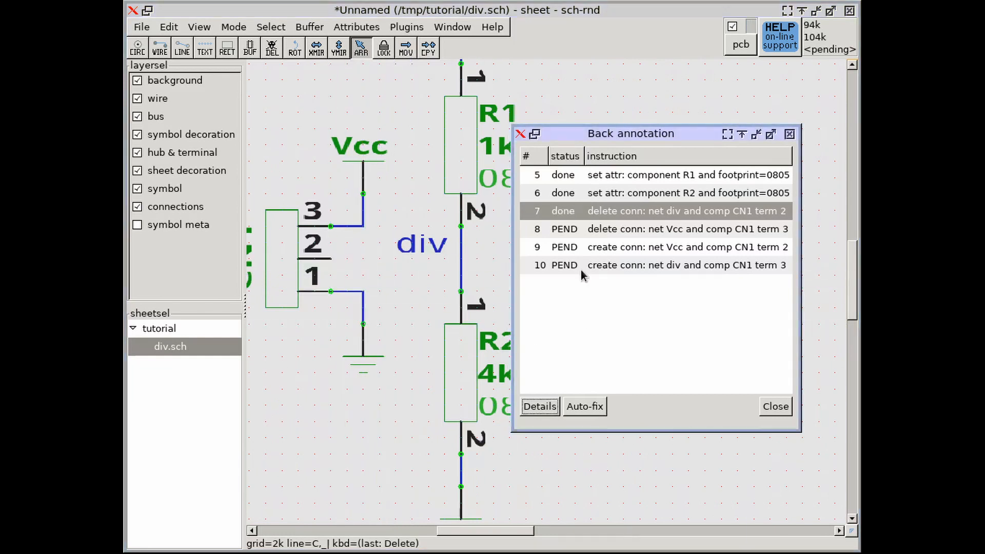
# Inspect and auto-fix the instruction deleting the Vcc connection to CN1 terminal 3.
pyautogui.click(583, 229)
pyautogui.click(545, 401)
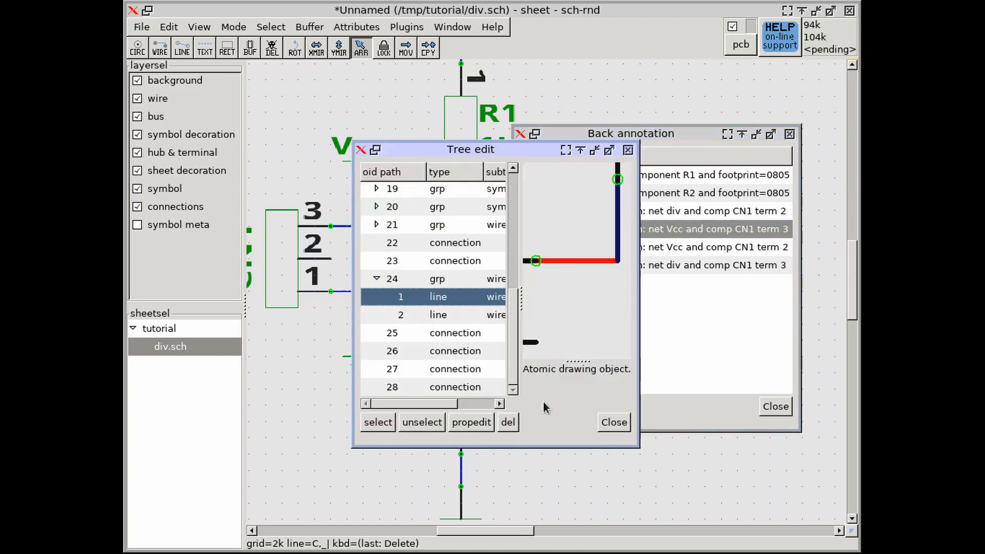
pyautogui.click(614, 421)
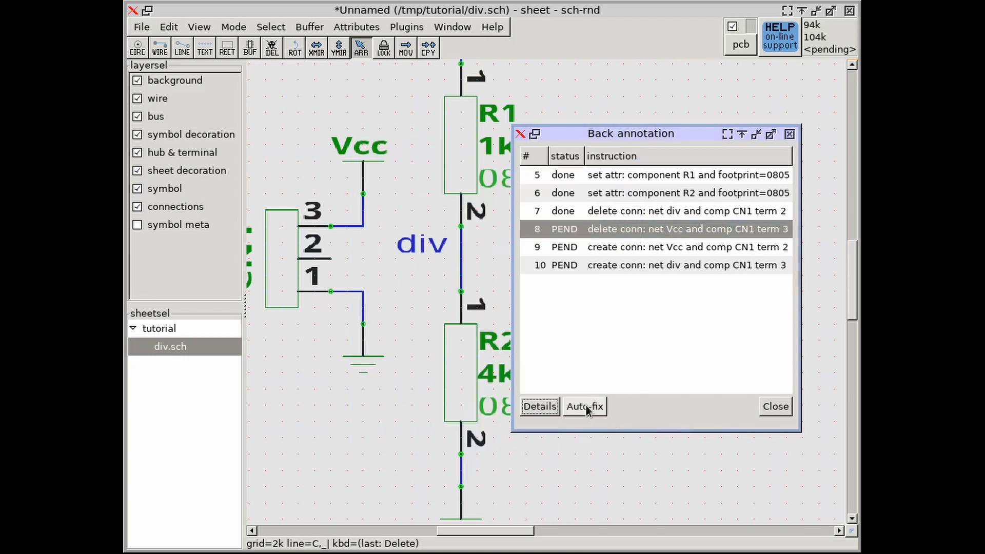
pyautogui.click(586, 407)
# Auto-fix the instructions creating the Vcc connection to CN1 terminal 2 and the div connection to CN1 terminal 3.
pyautogui.click(583, 248)
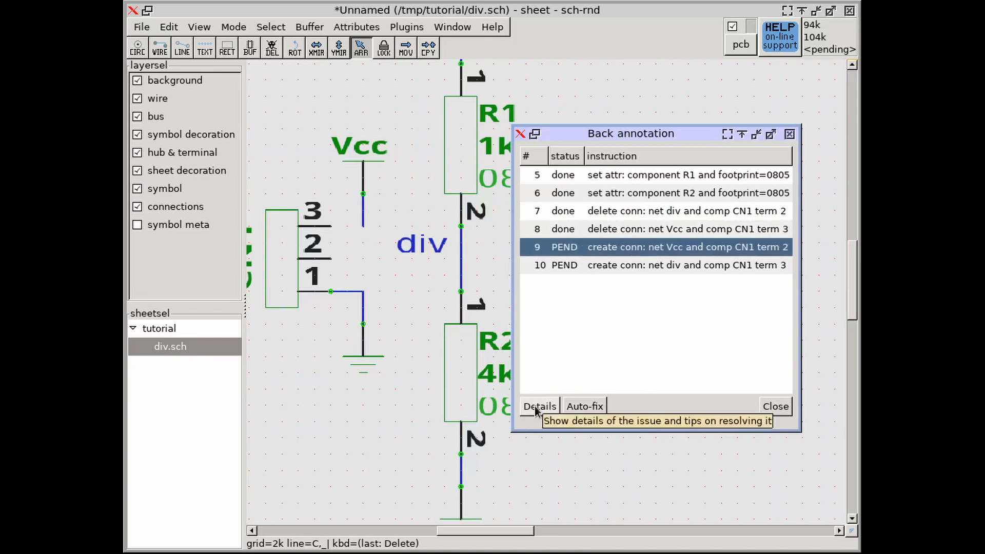
pyautogui.click(578, 407)
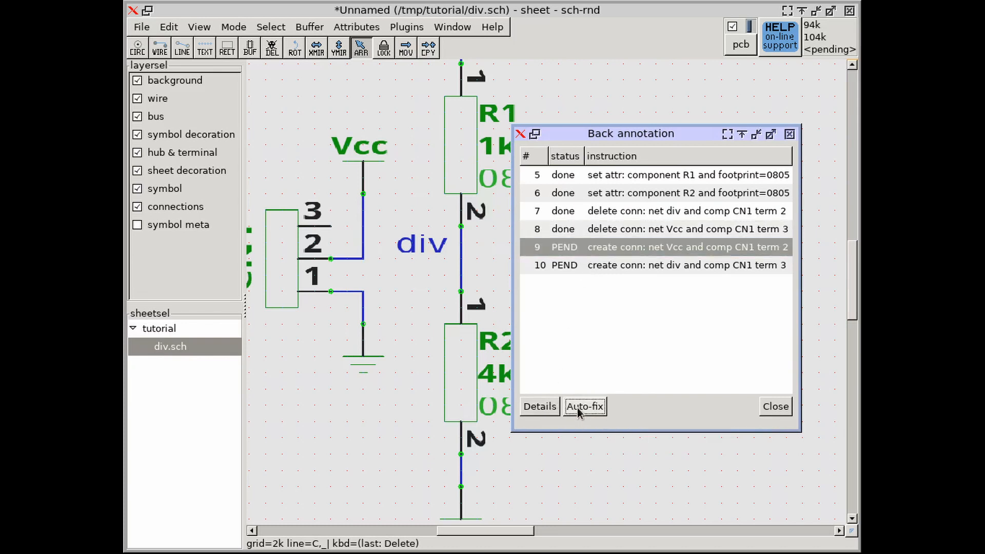
pyautogui.click(568, 263)
pyautogui.click(577, 411)
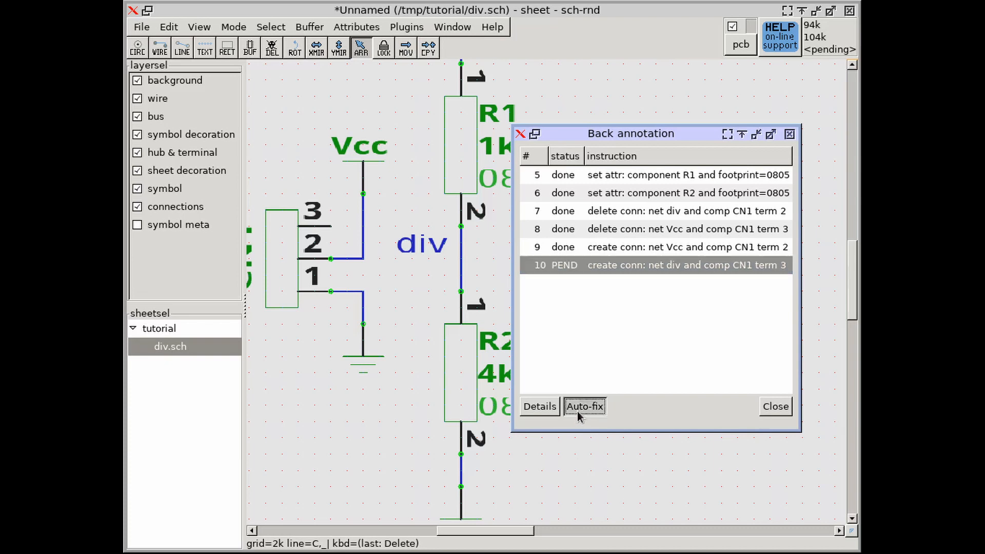